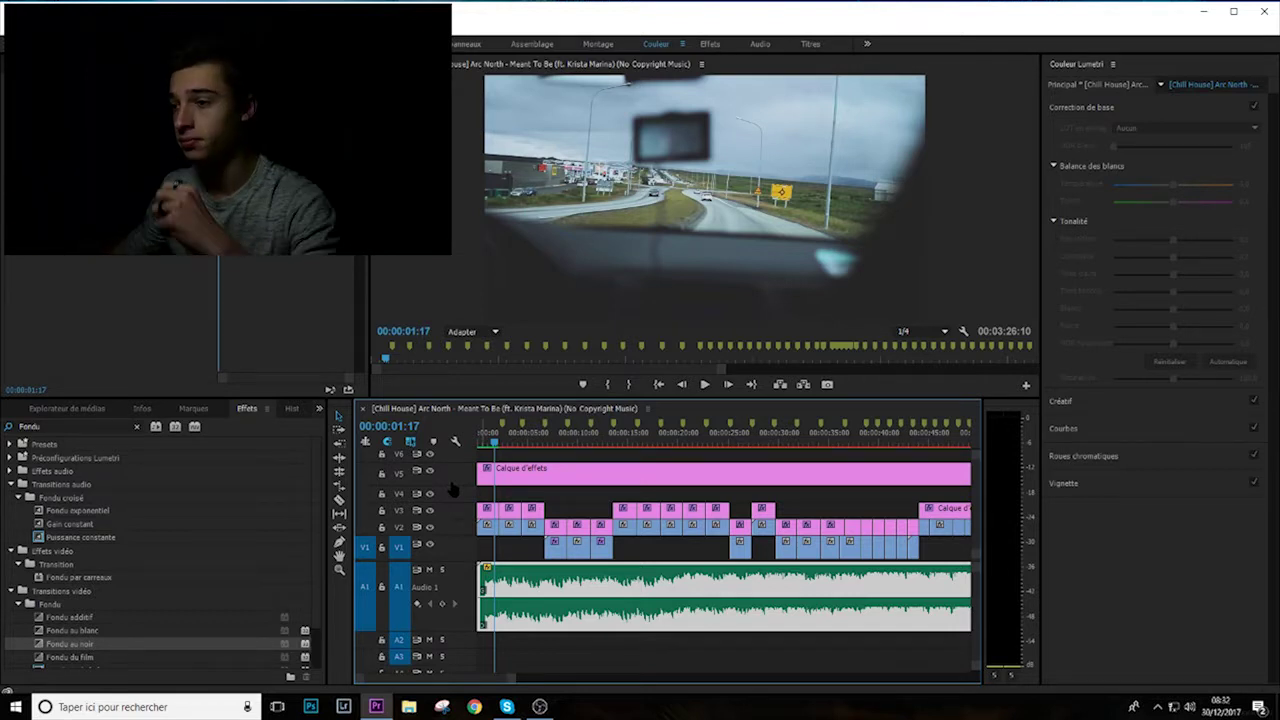
Play the sequence from its beginning to review the opening shots against the music.
drag(489, 432, 476, 456)
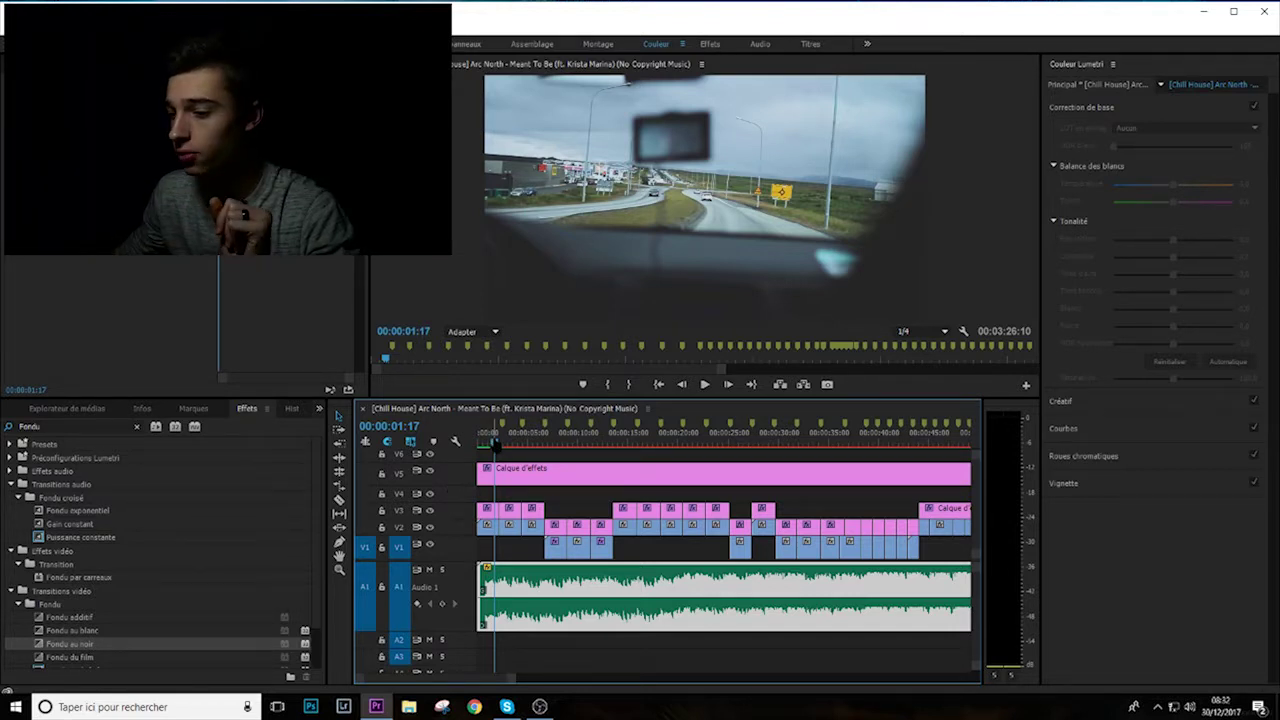
key(space)
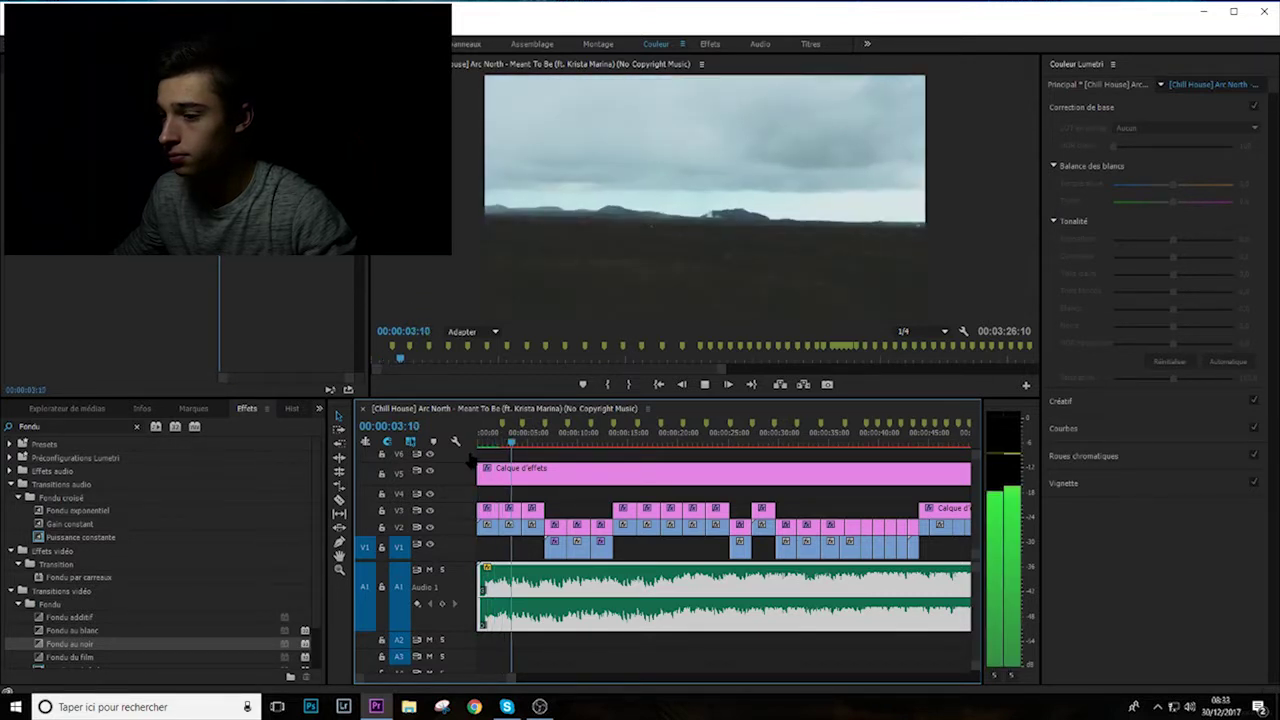
key(space)
key(Home)
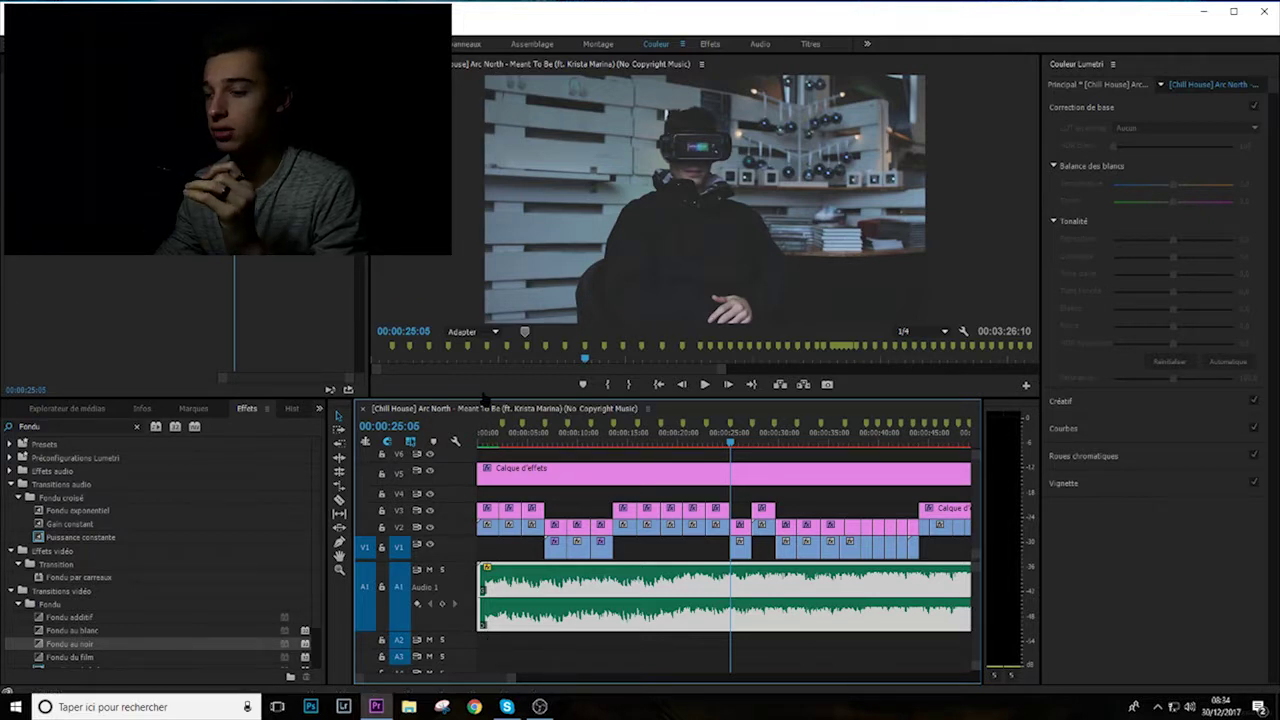
Check where the opening section ends, at about 24 seconds, and return the playhead to the sequence start.
click(488, 438)
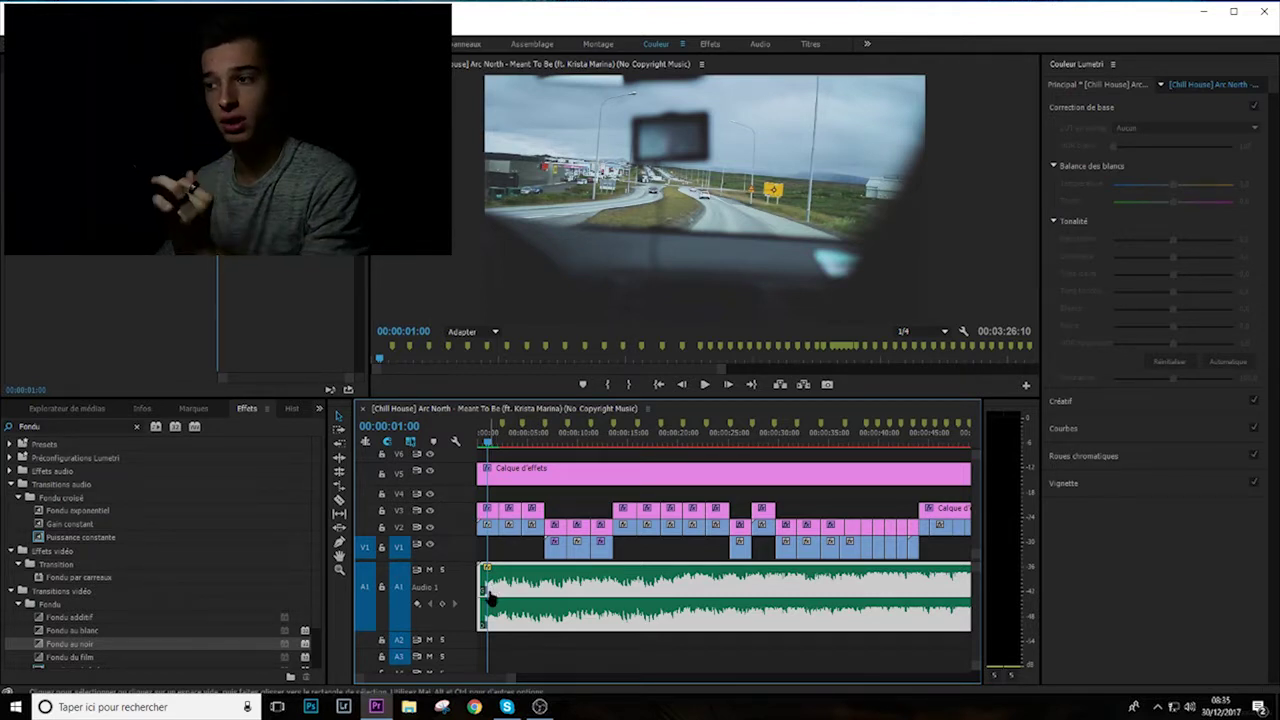
click(725, 446)
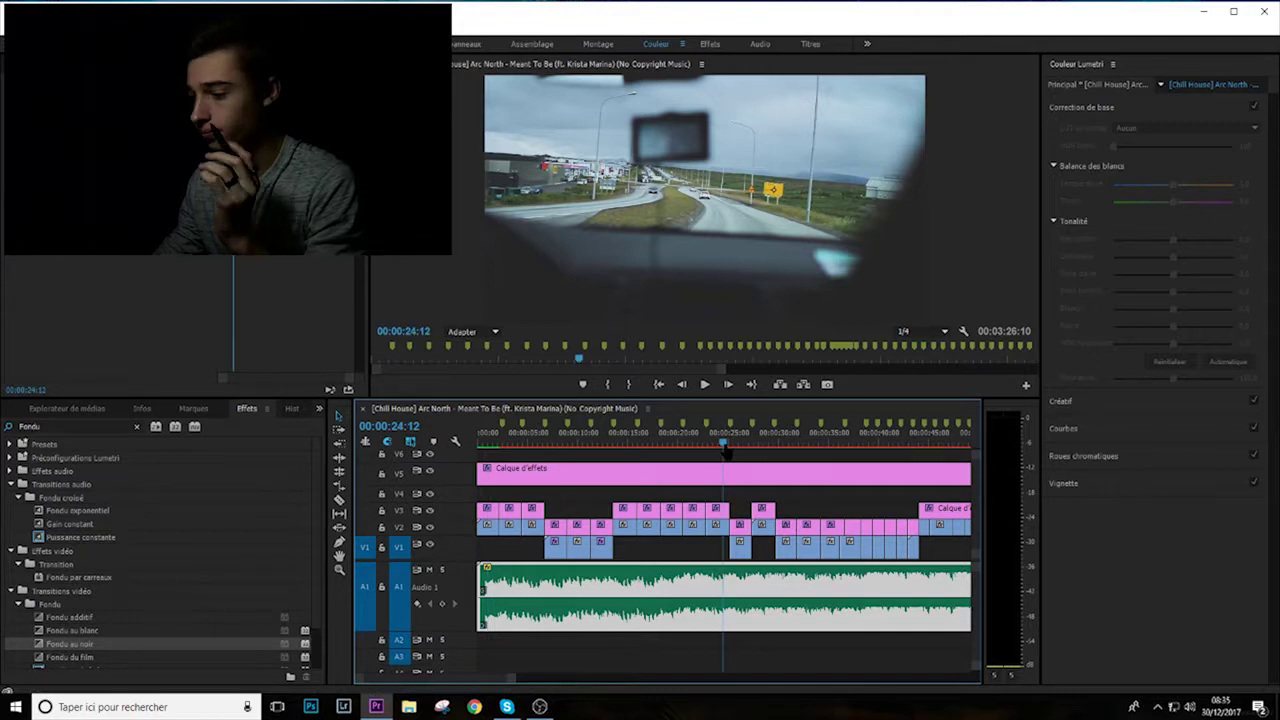
click(481, 443)
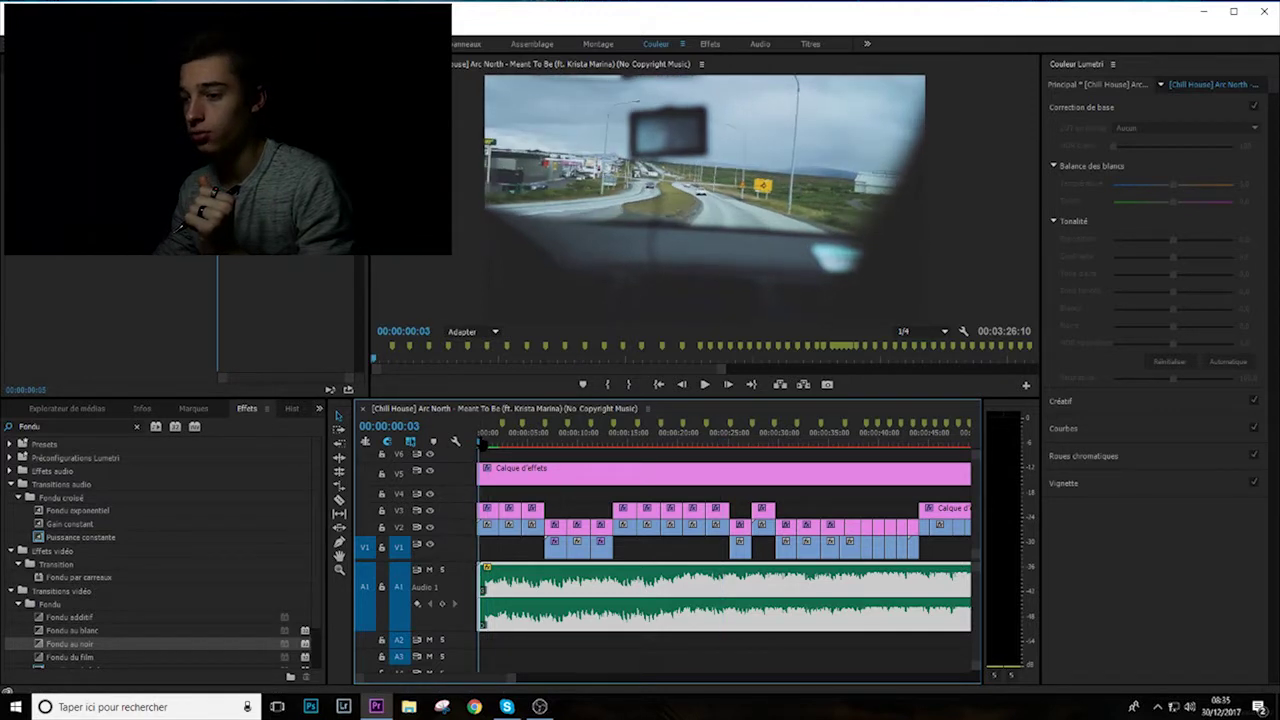
click(477, 442)
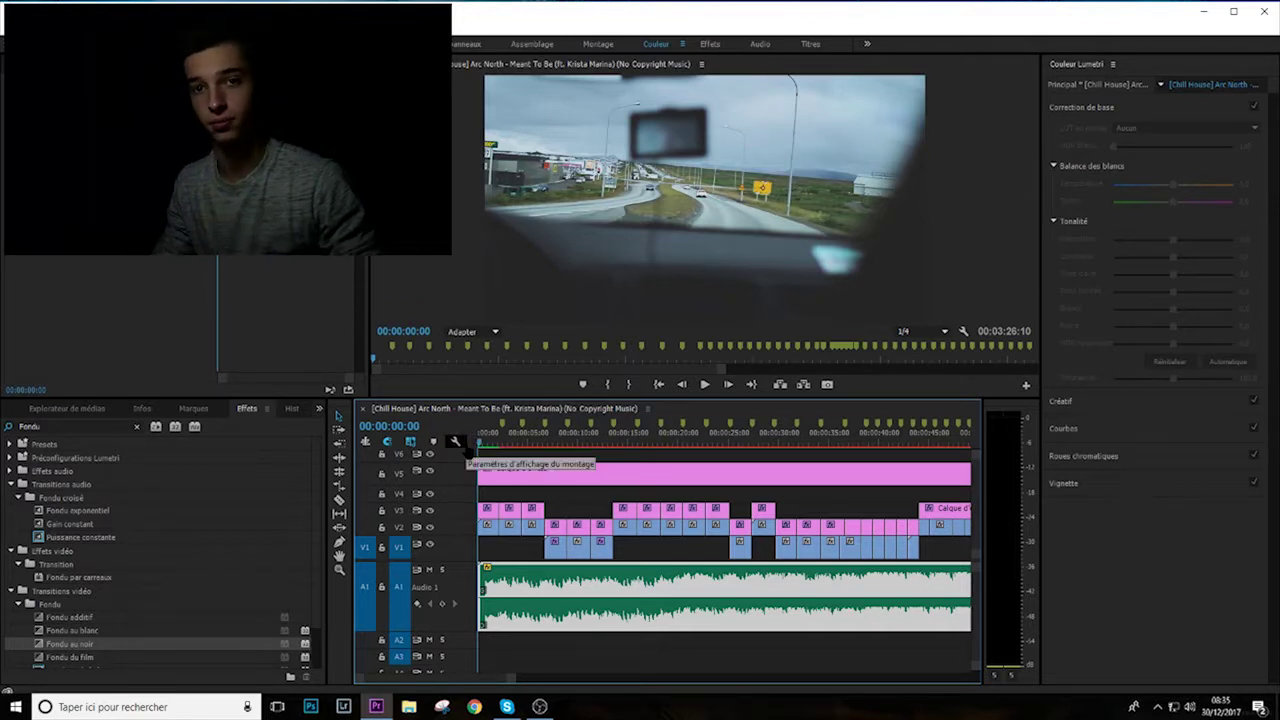
Go through the opening section shot by shot from the start, pausing on each clip to examine it.
key(space)
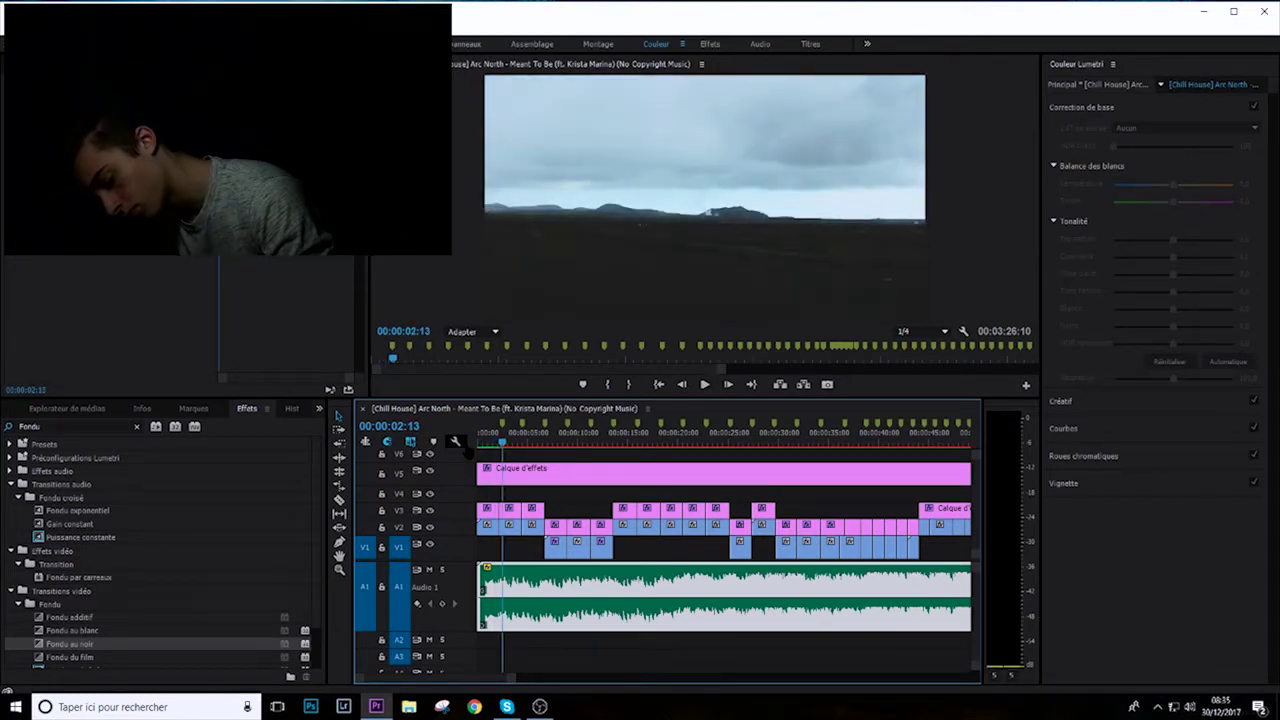
key(Down)
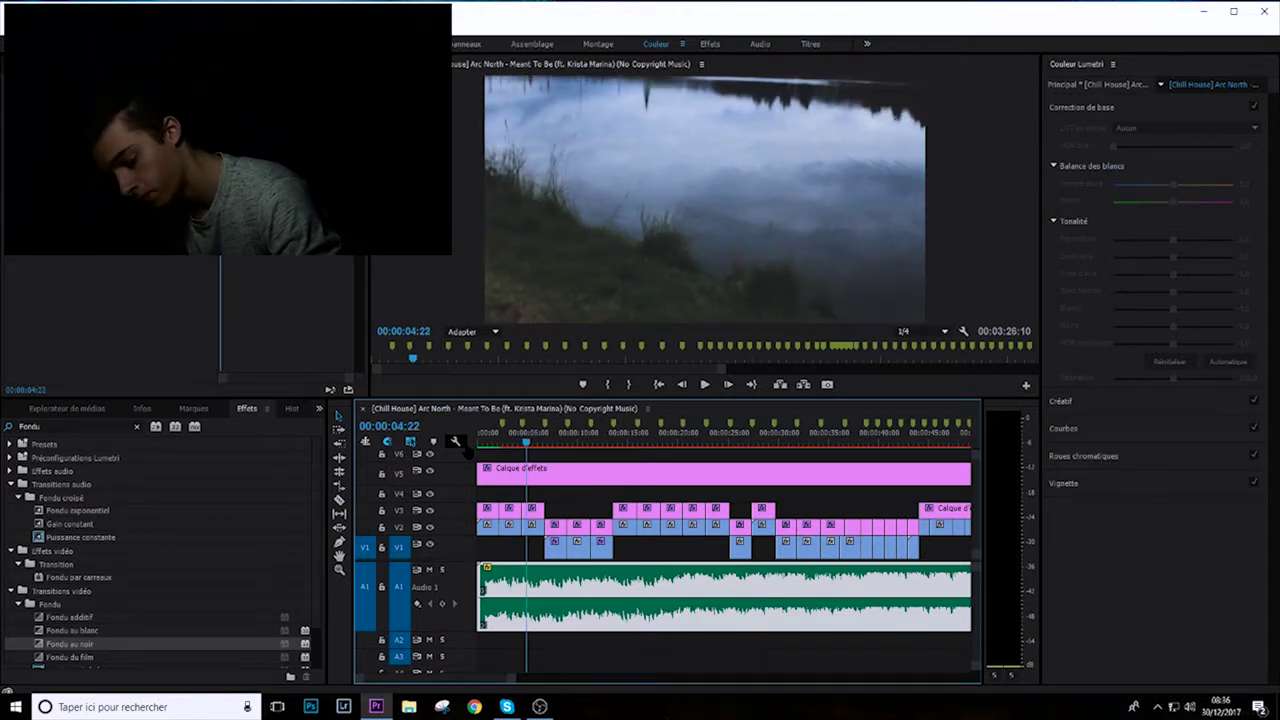
key(Down)
key(space)
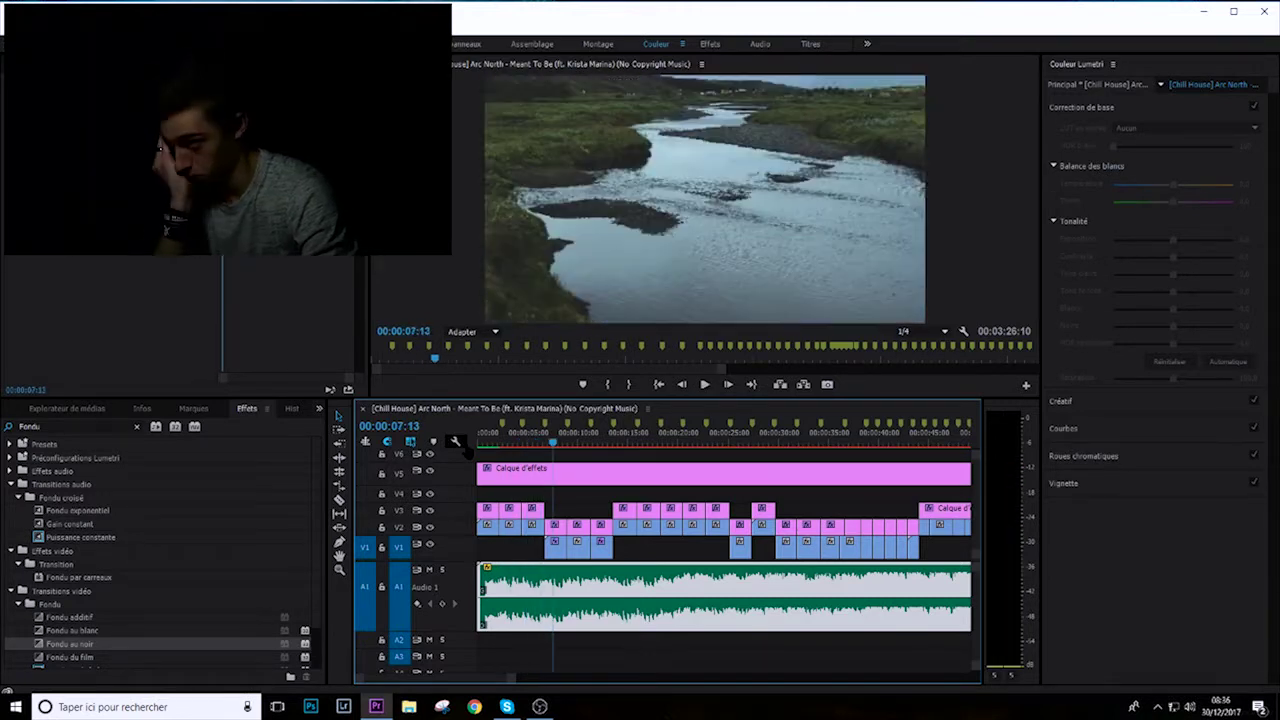
key(Down)
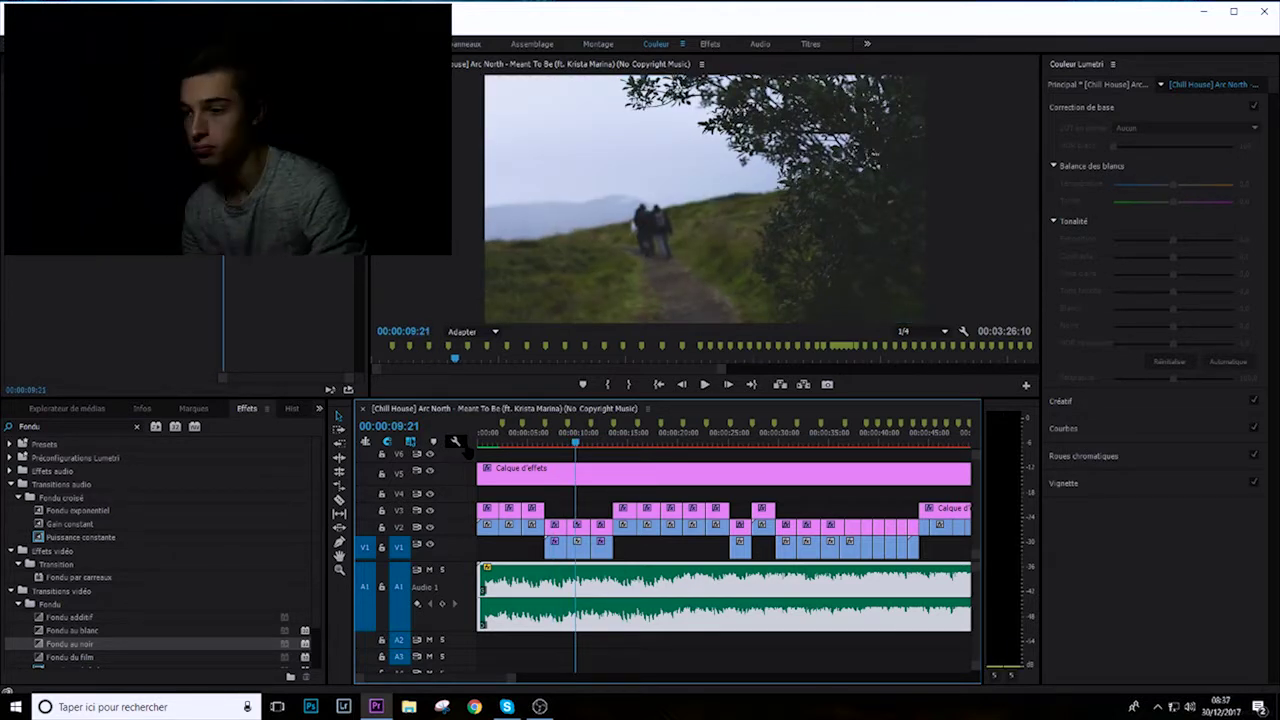
key(Down)
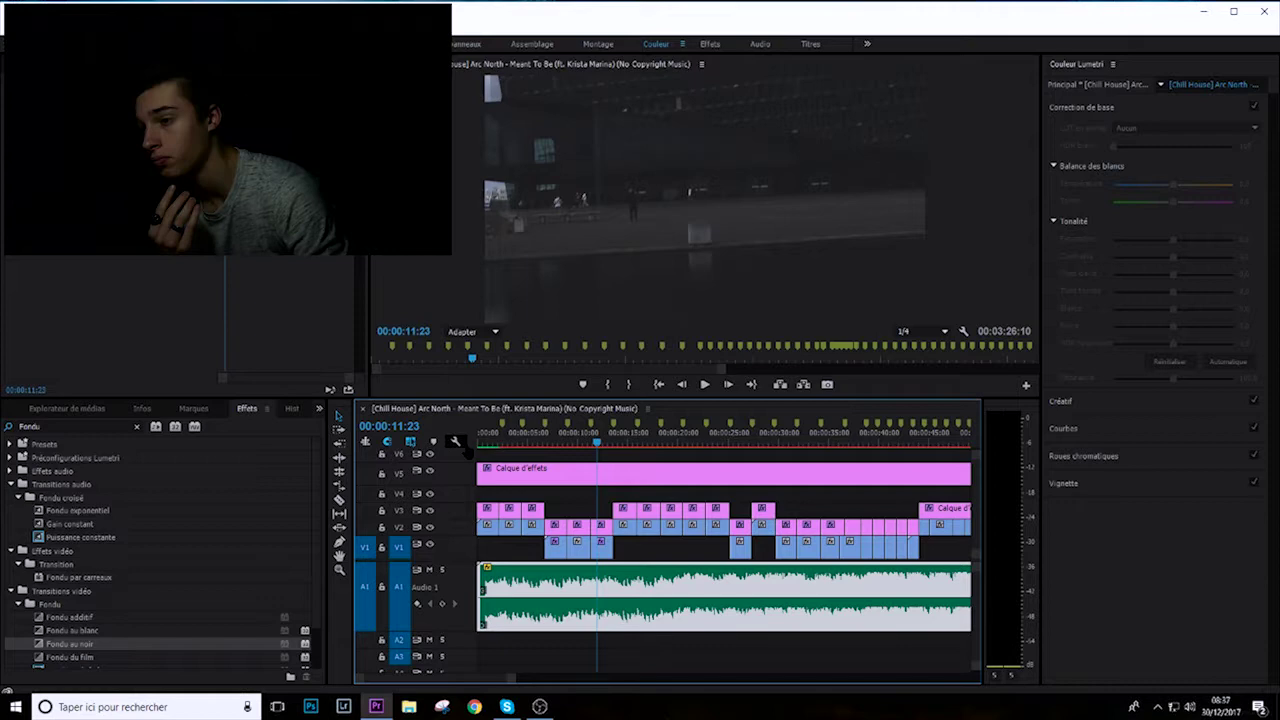
key(Down)
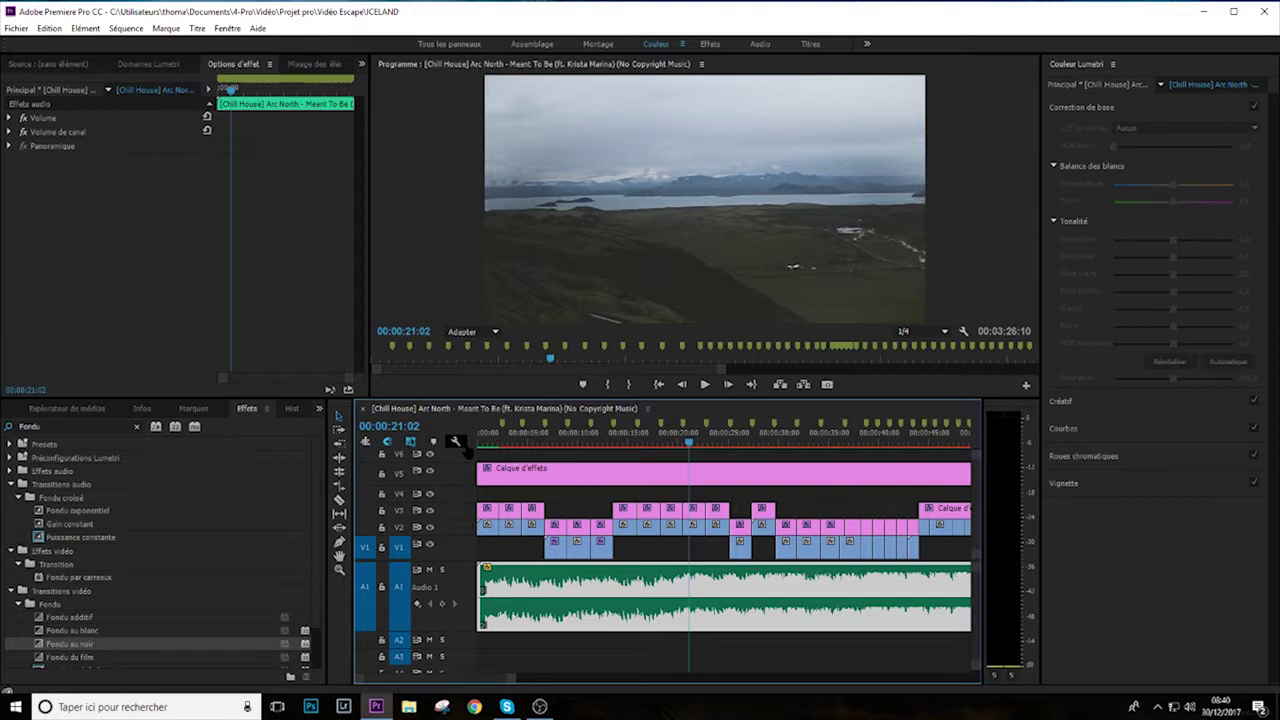
key(Down)
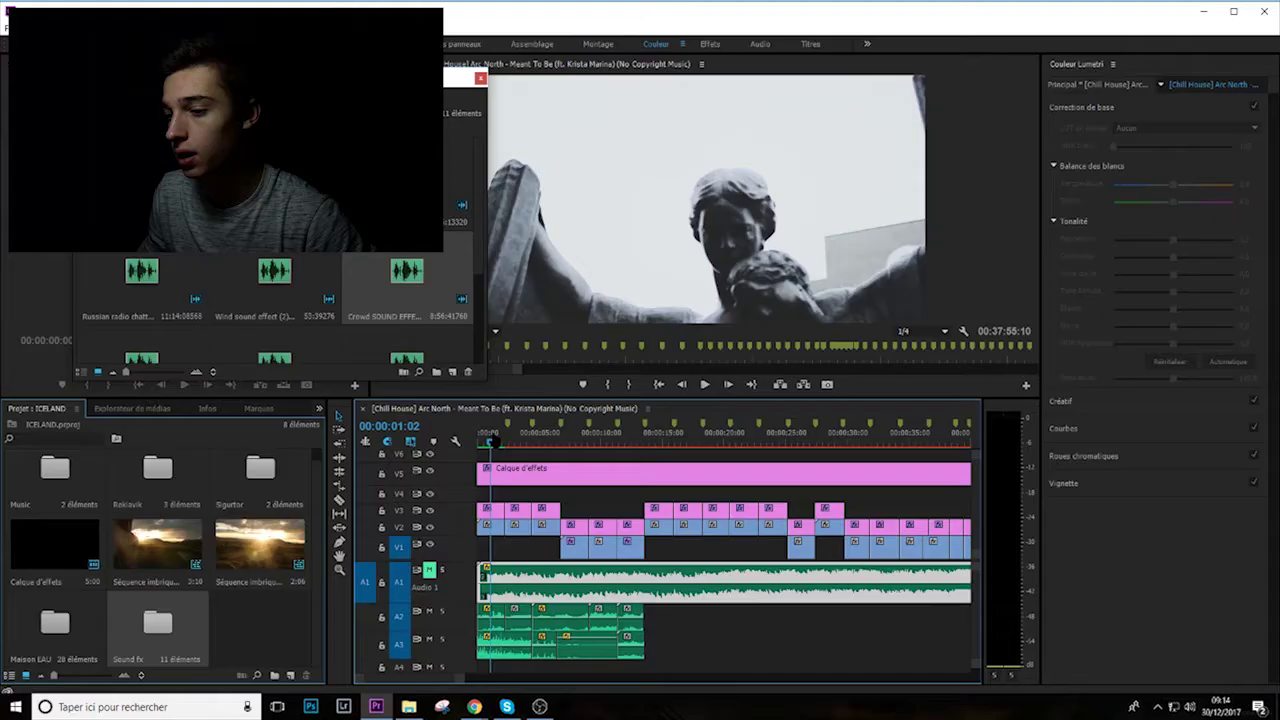
Check the audio gain settings of the first sound-effect clip on track A3.
click(512, 652)
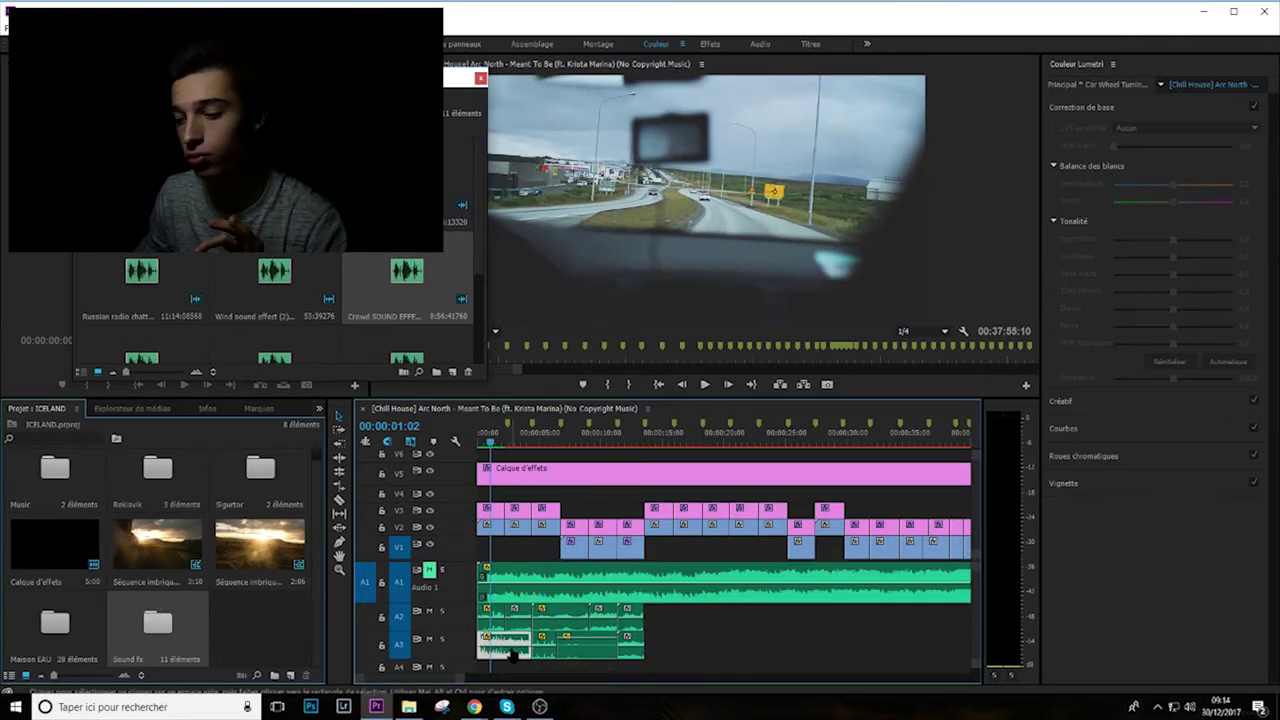
right_click(512, 652)
click(555, 512)
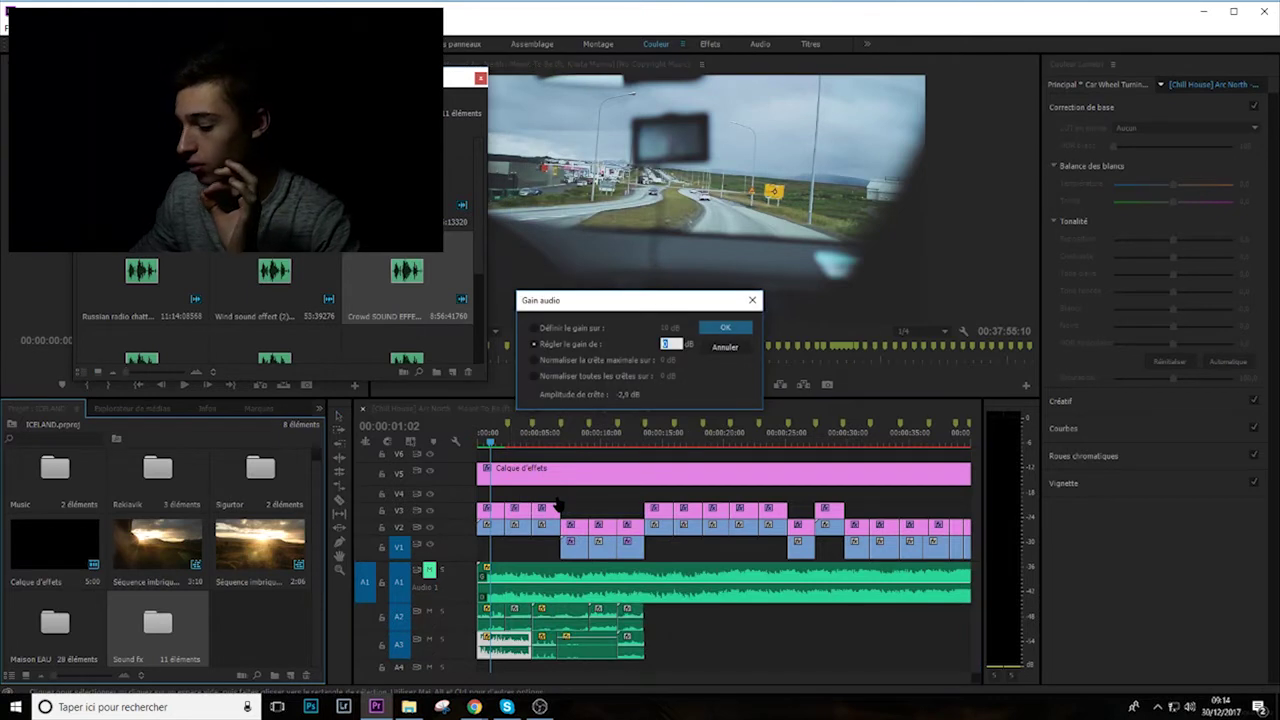
key(Return)
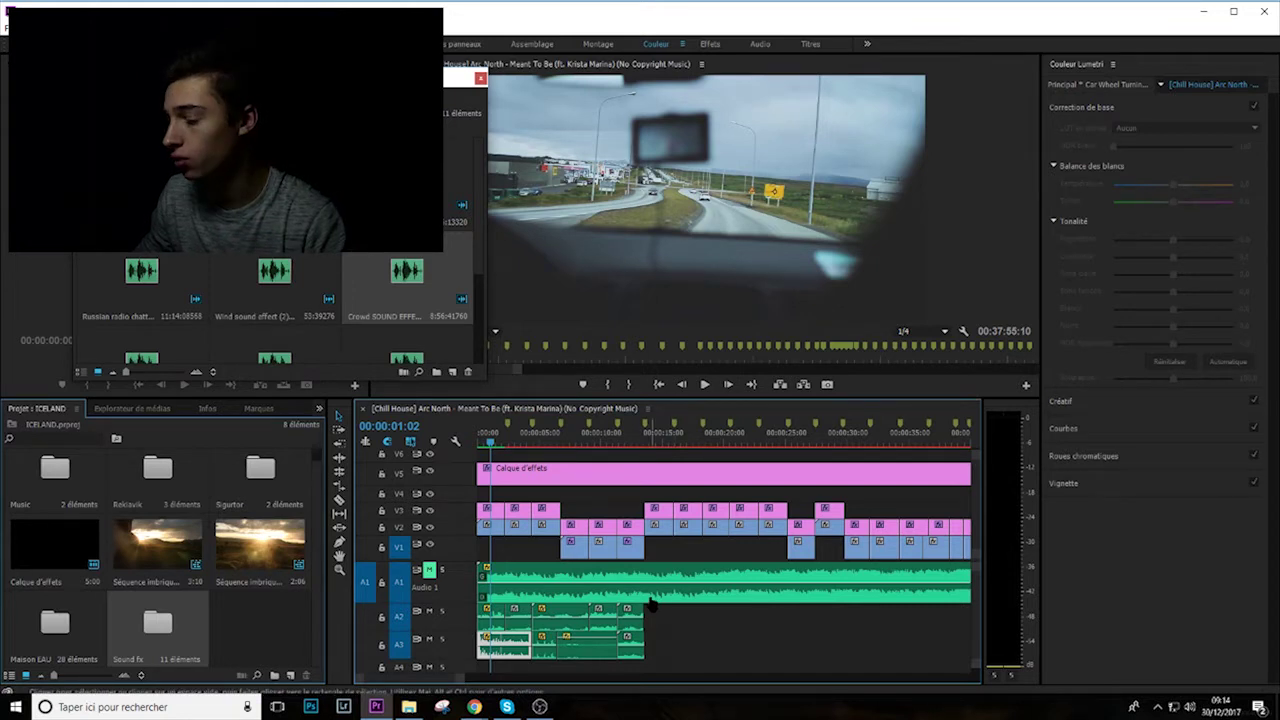
Play the opening from the start with the music muted to listen to the sound effects alone.
drag(490, 447, 471, 449)
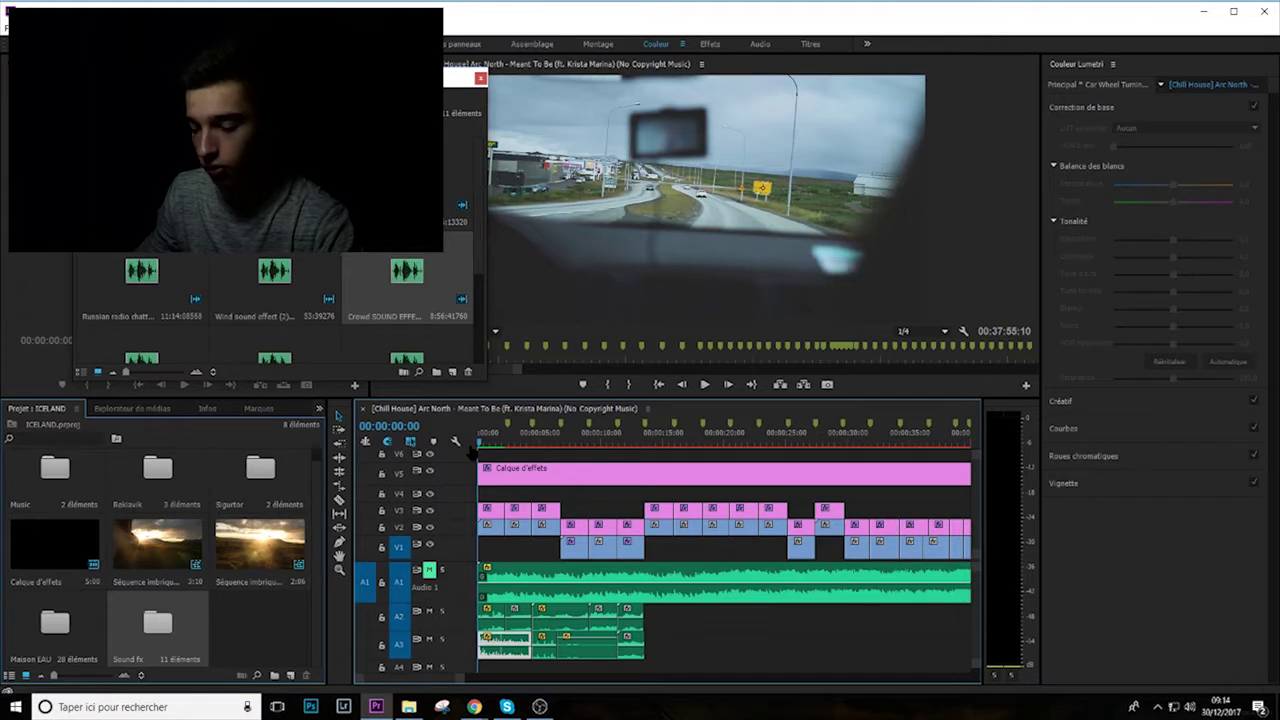
key(space)
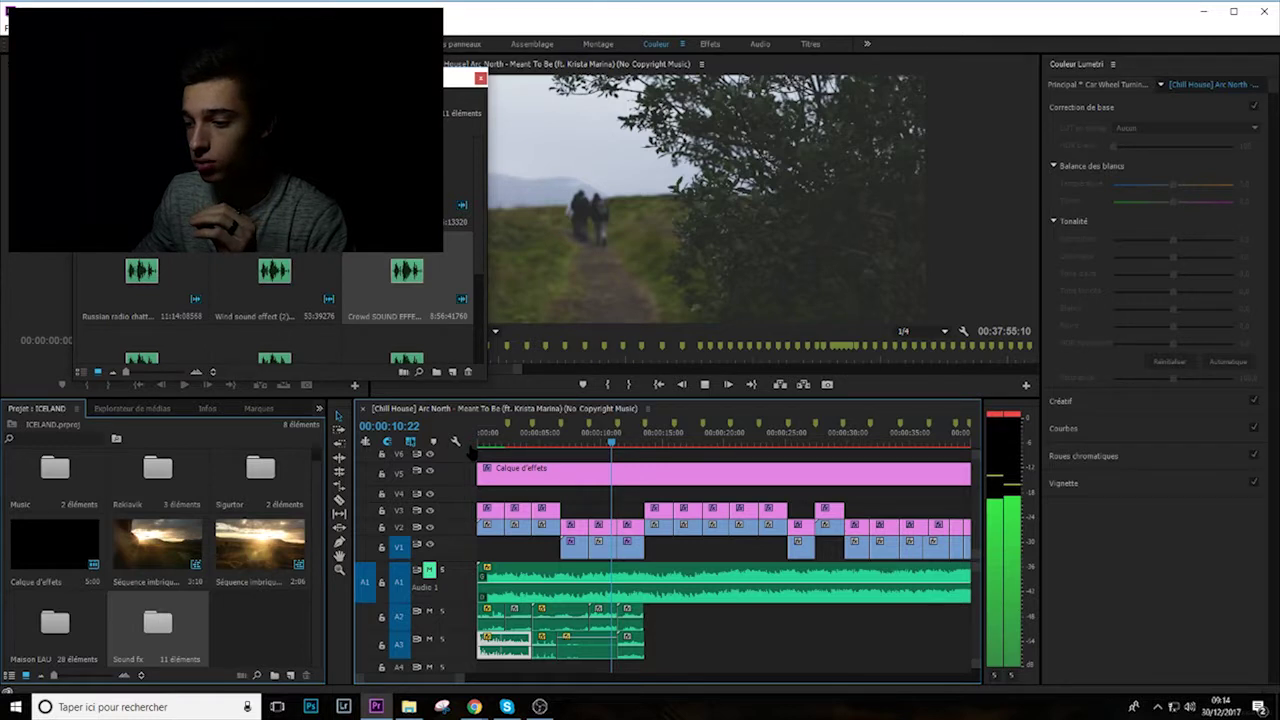
key(space)
key(Home)
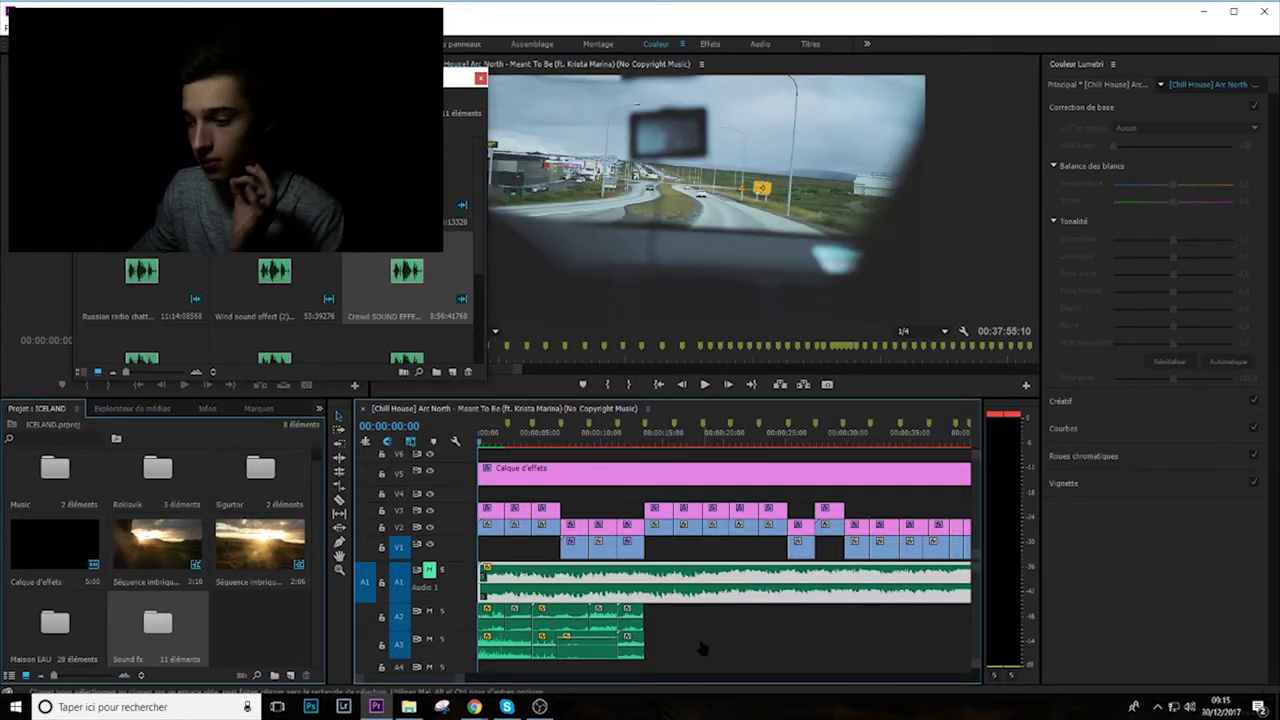
Link all the sound-effect clips on audio tracks A2 and A3 together.
drag(692, 621, 472, 653)
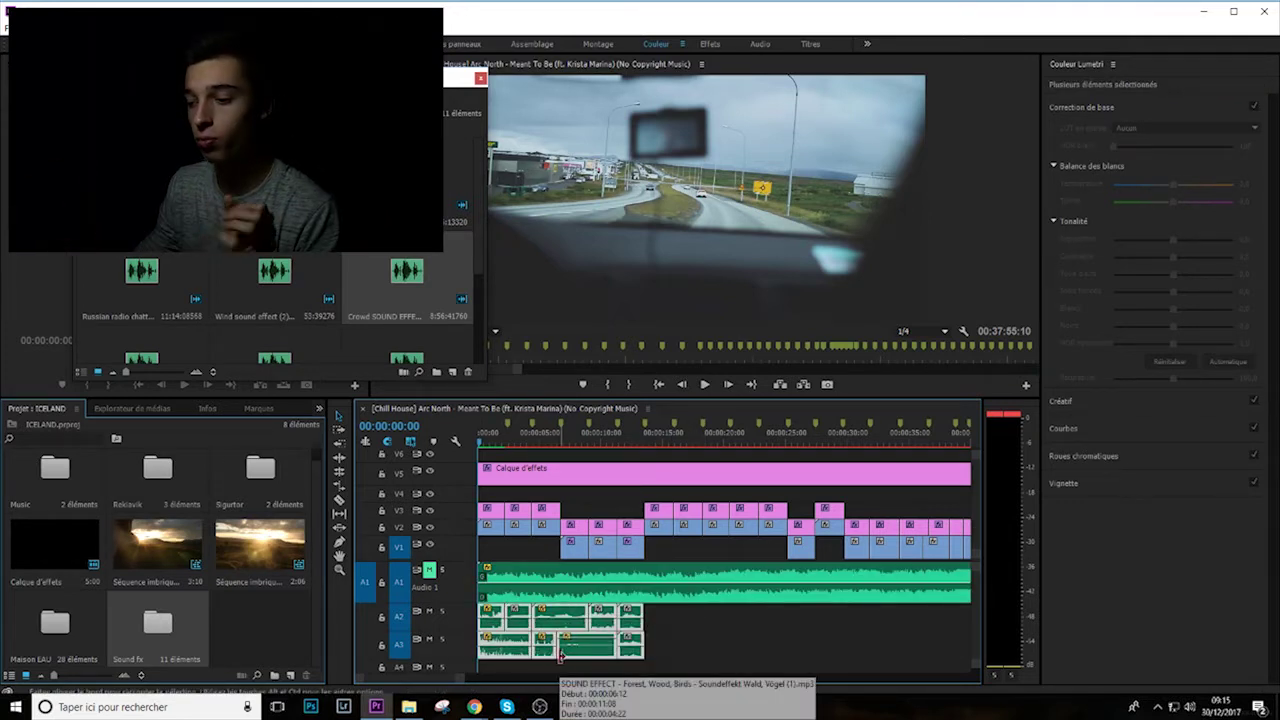
click(667, 631)
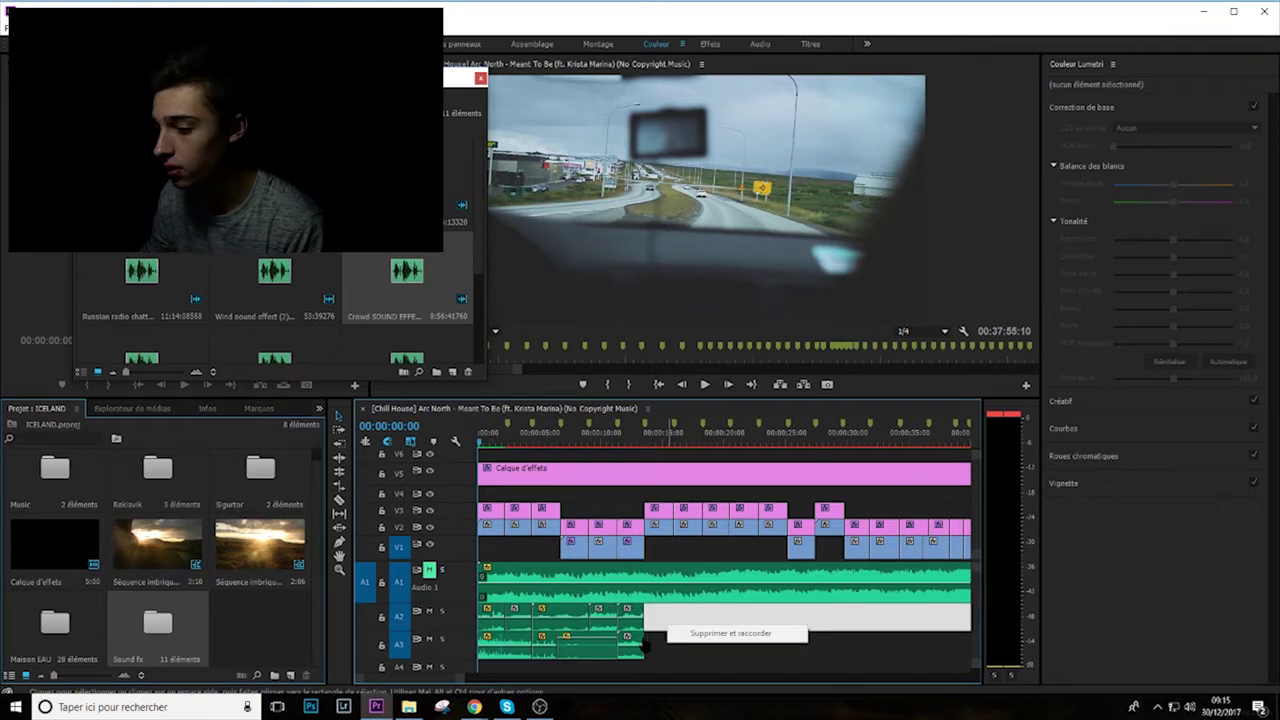
drag(658, 628, 482, 606)
right_click(580, 654)
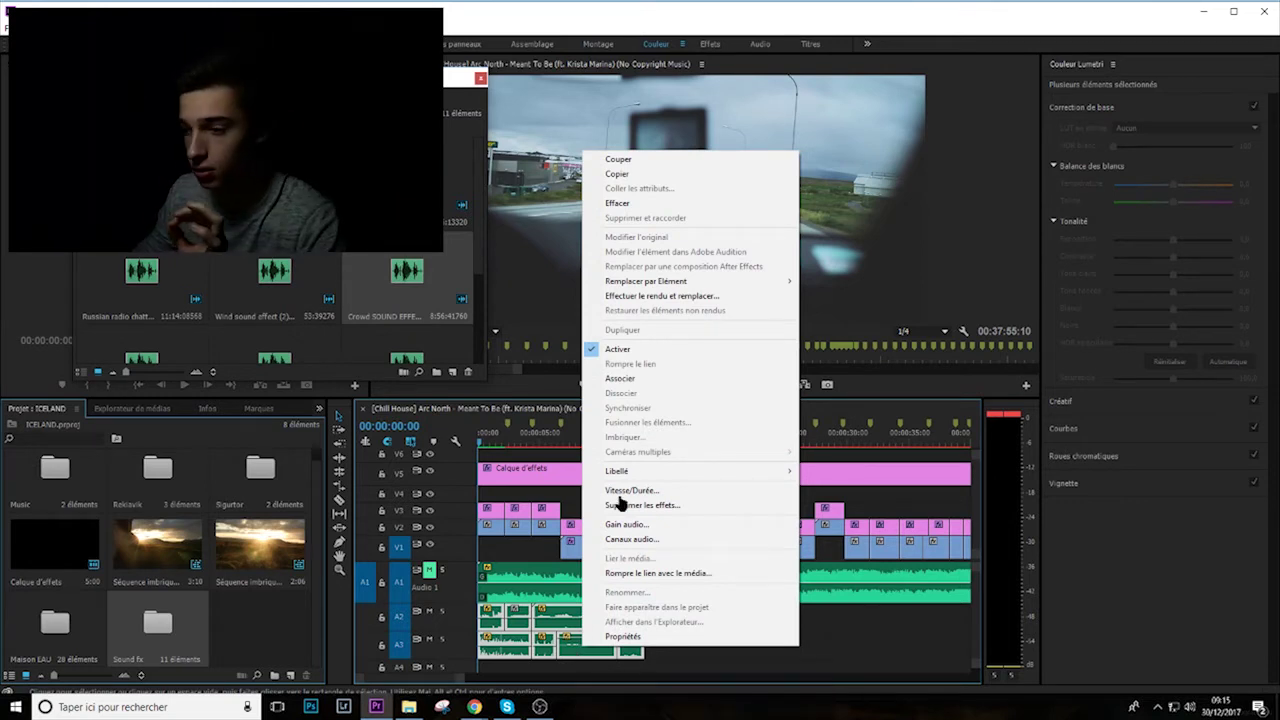
click(626, 379)
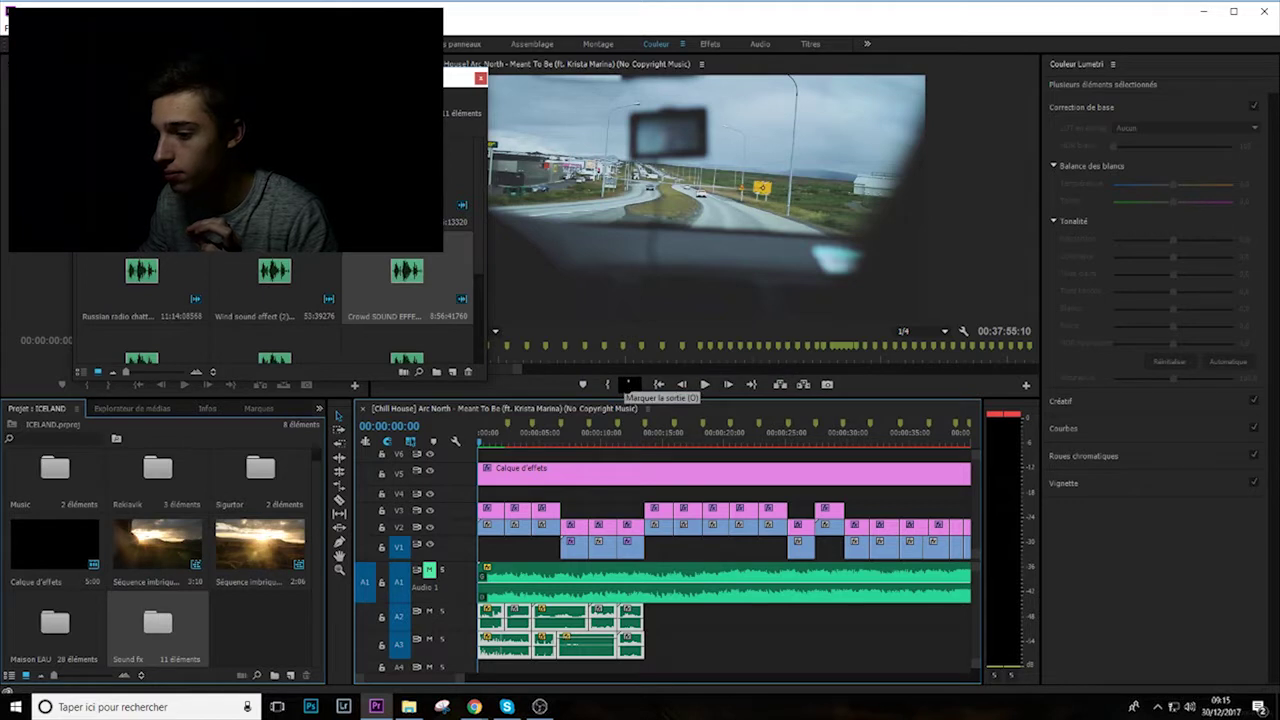
Adjust the audio gain of the linked sound-effect clips on A2 and A3 by -15 dB.
right_click(631, 650)
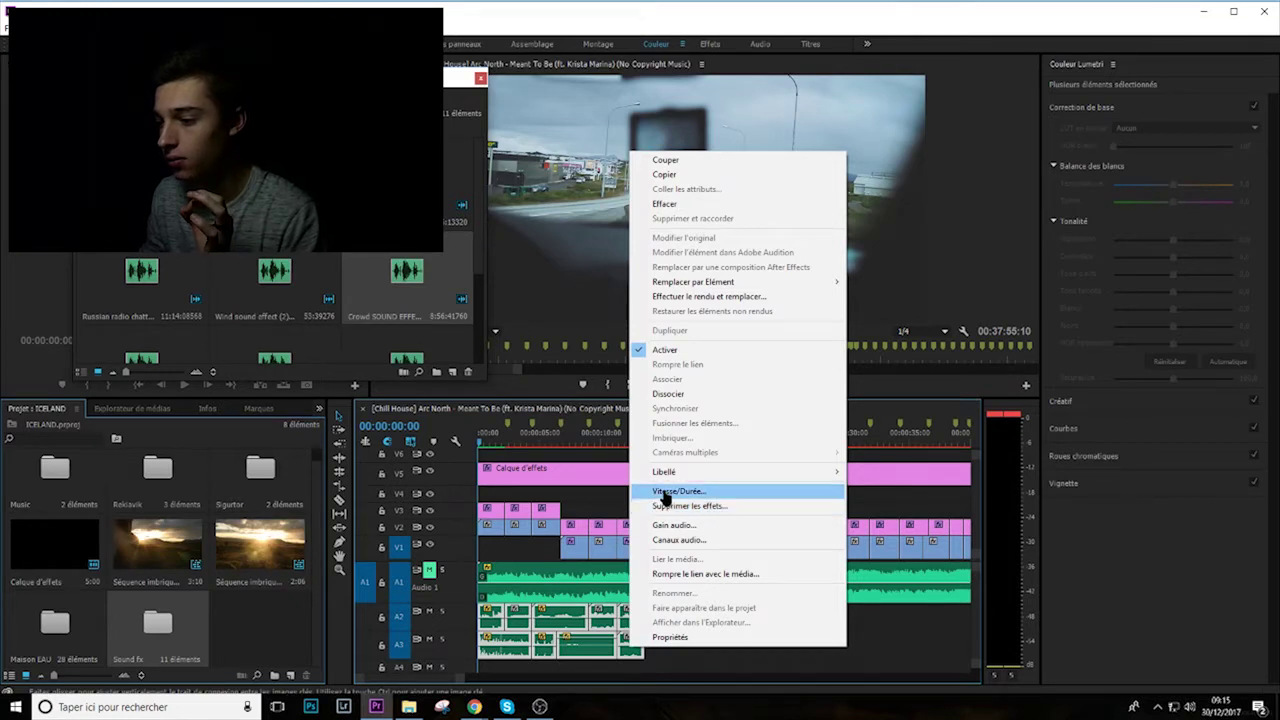
click(724, 528)
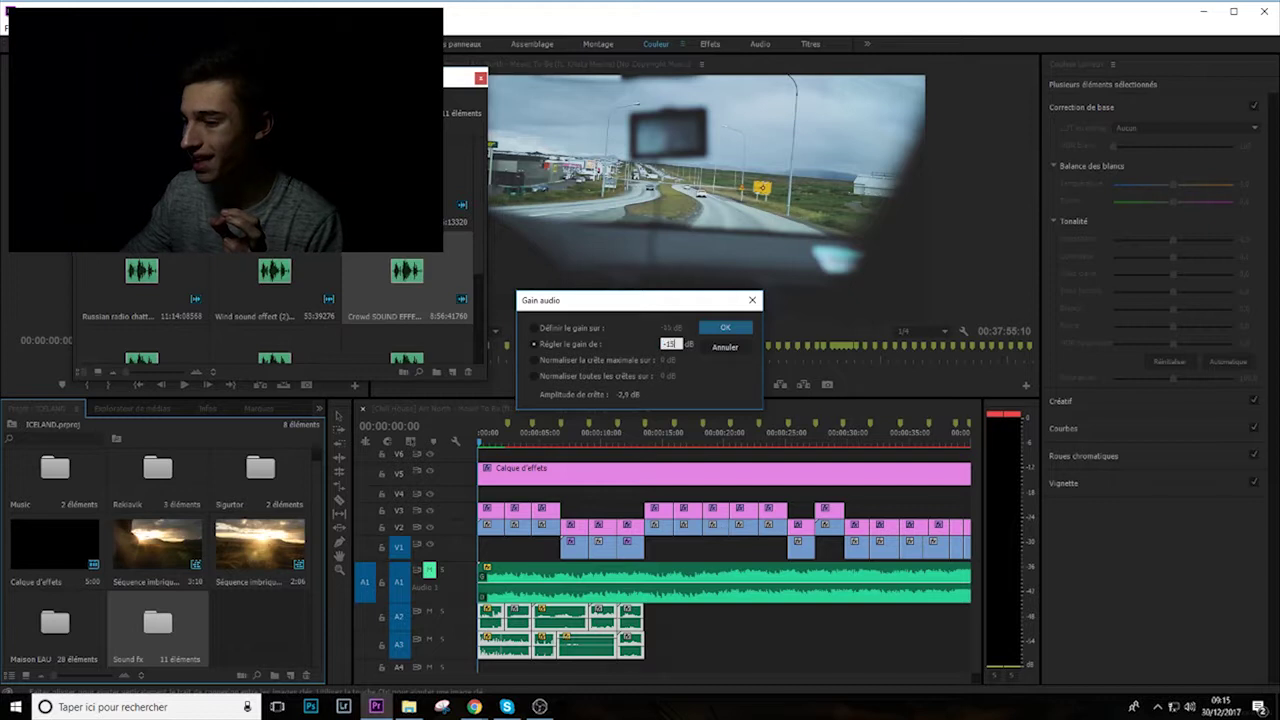
key(Return)
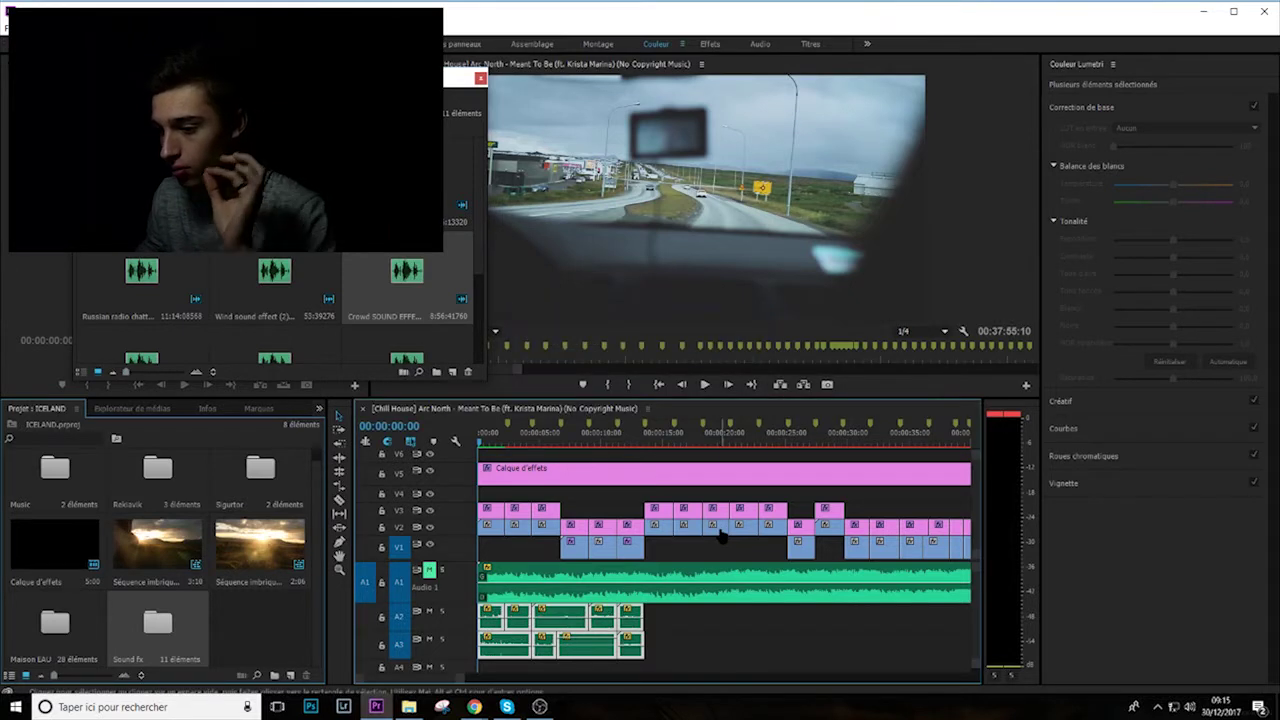
Unmute the music track A1 and play the opening to hear the sound effects mixed with the music.
click(430, 570)
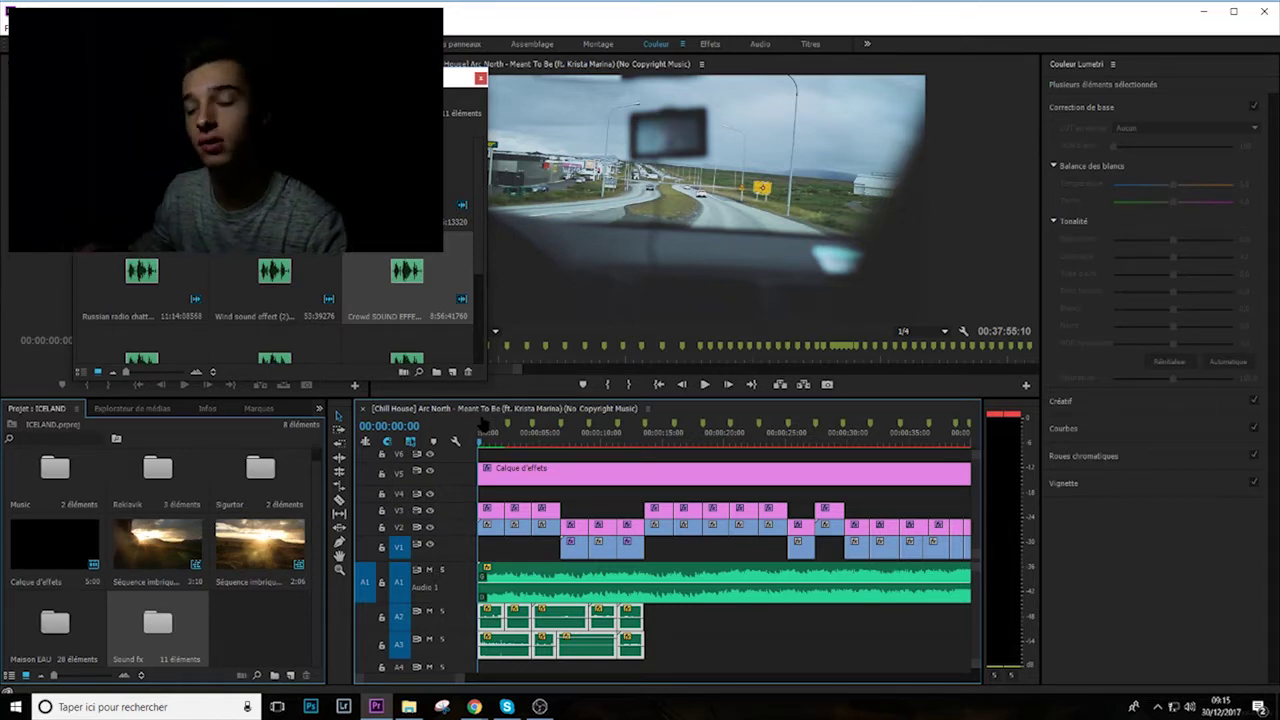
key(space)
drag(484, 425, 555, 432)
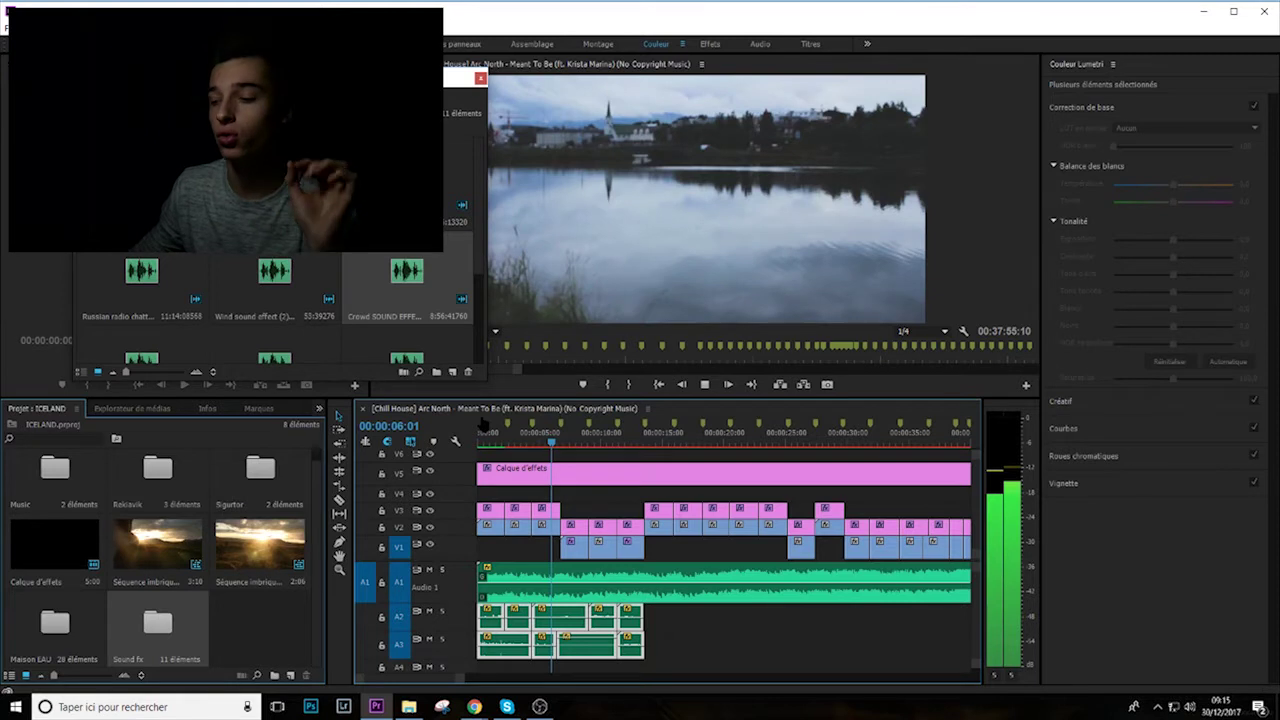
Select all the sound-effect clips on A2 and A3 and raise their audio gain by 5 dB.
click(692, 618)
drag(692, 618, 482, 658)
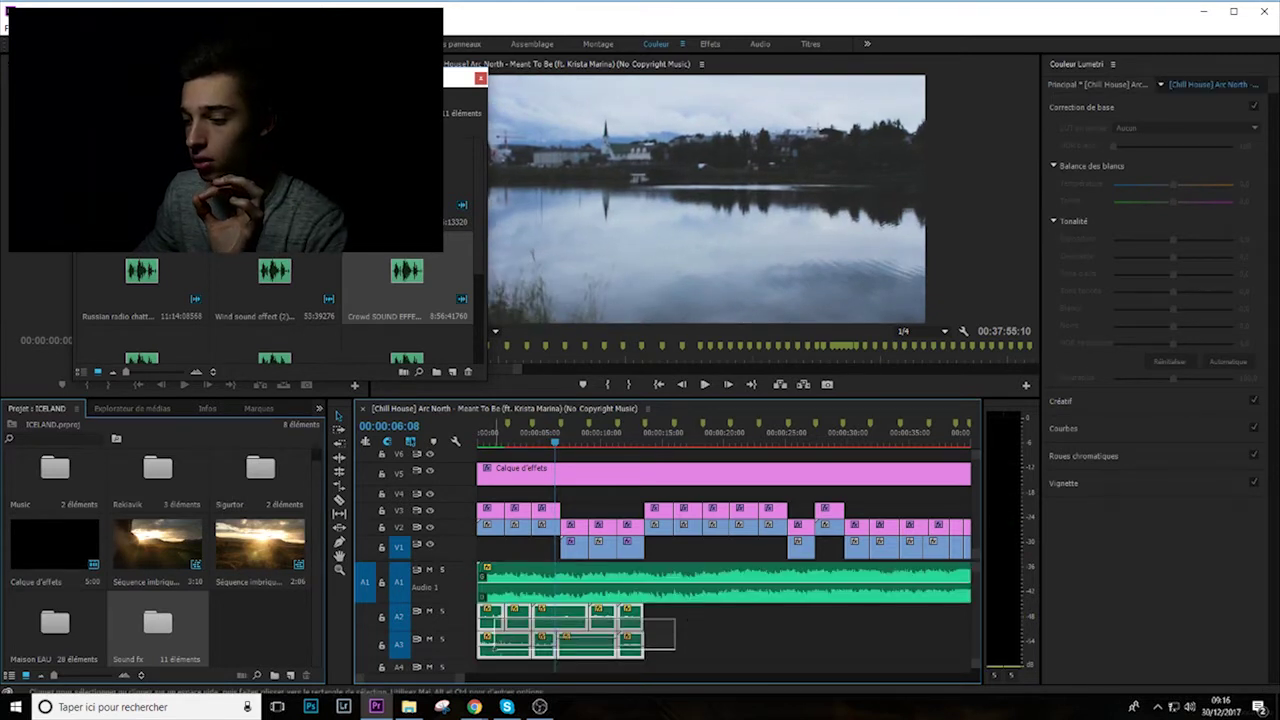
right_click(578, 650)
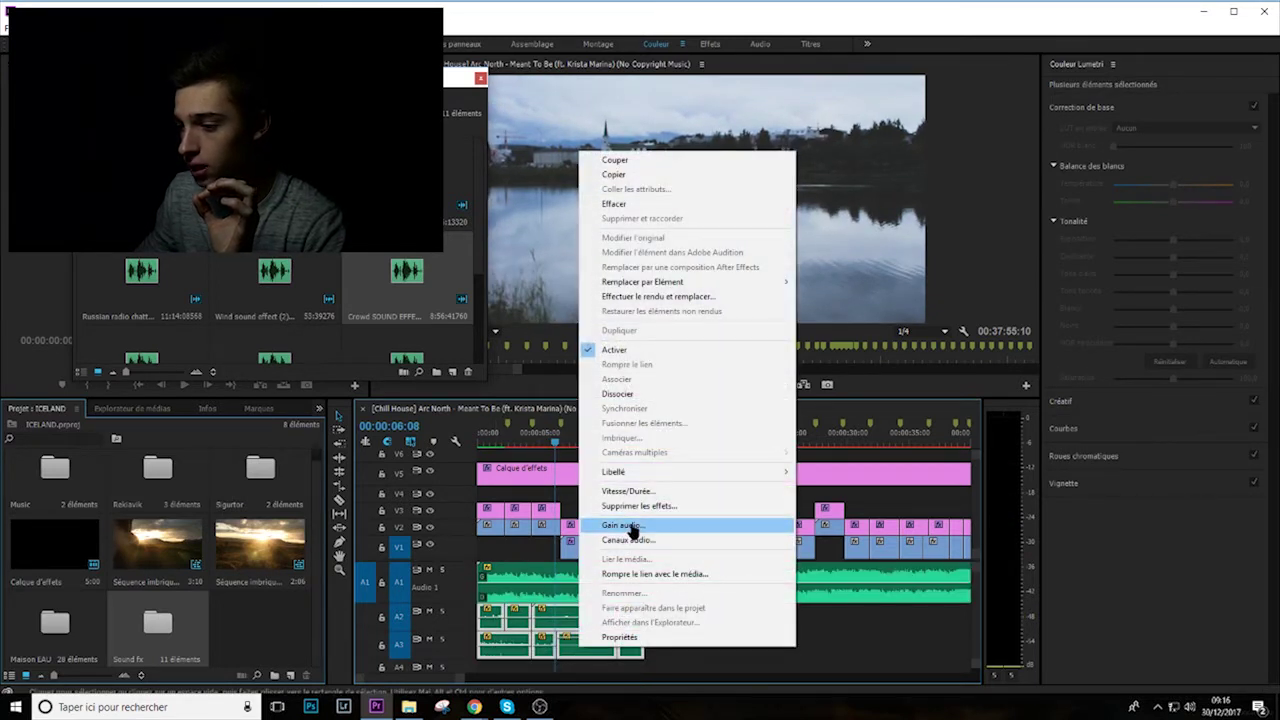
click(630, 526)
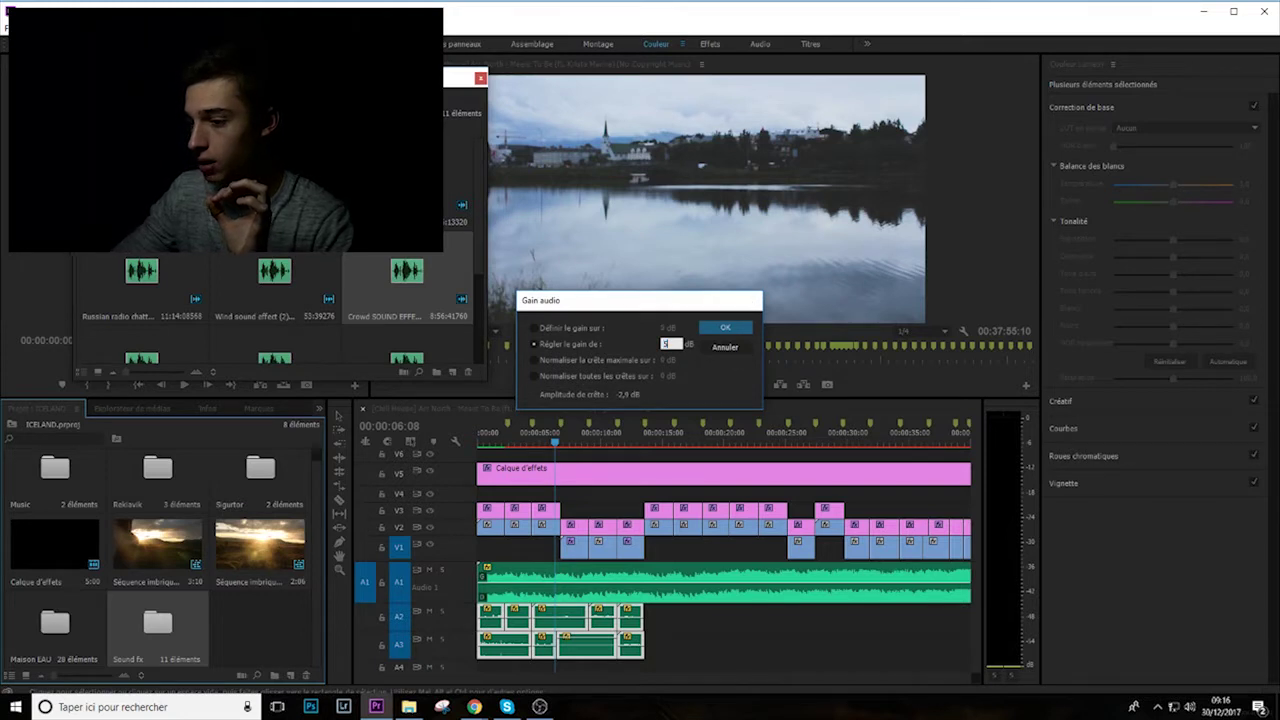
key(Return)
Replay the mix from the start and raise the audio gain of the sound-effect clips by 2.5 dB.
key(Home)
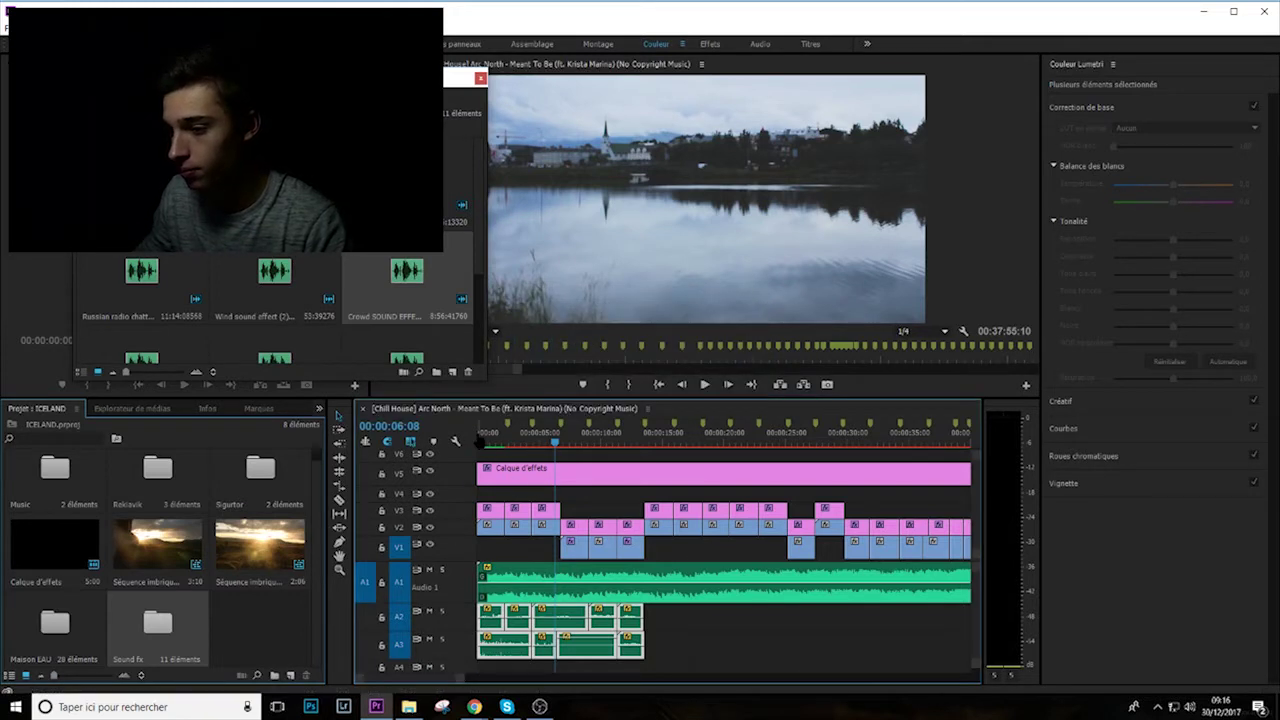
key(space)
right_click(560, 612)
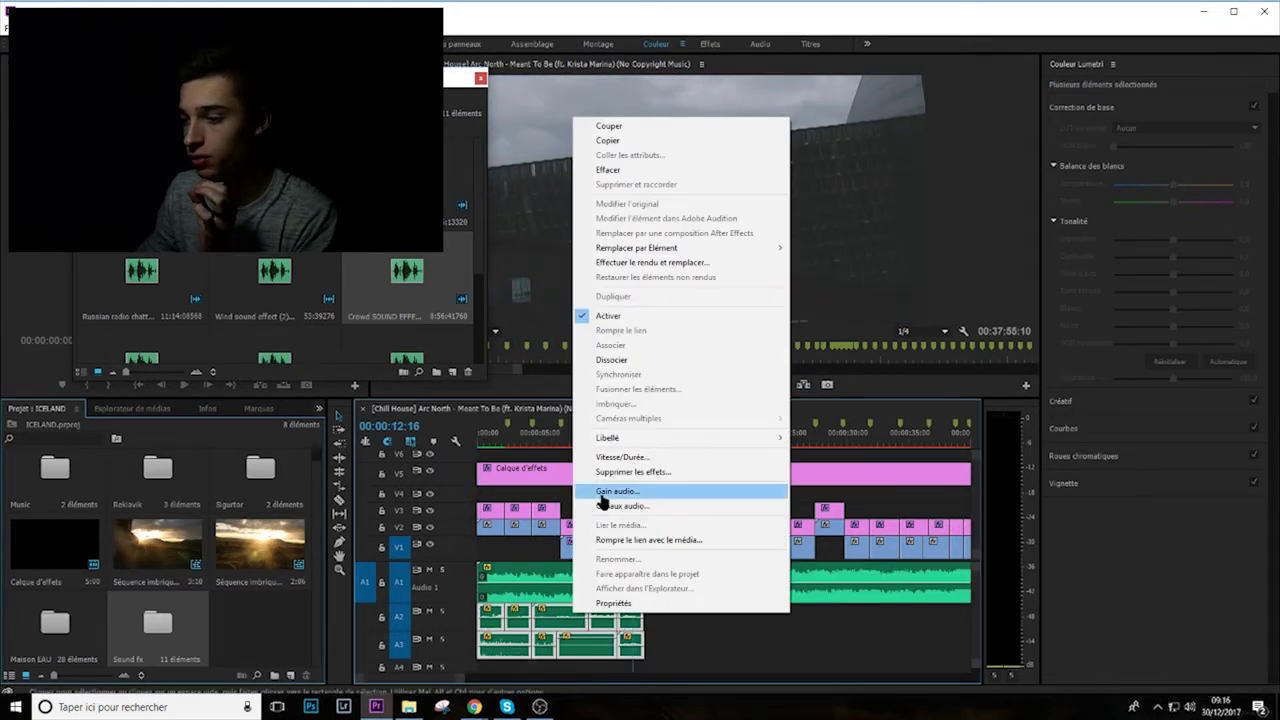
click(603, 497)
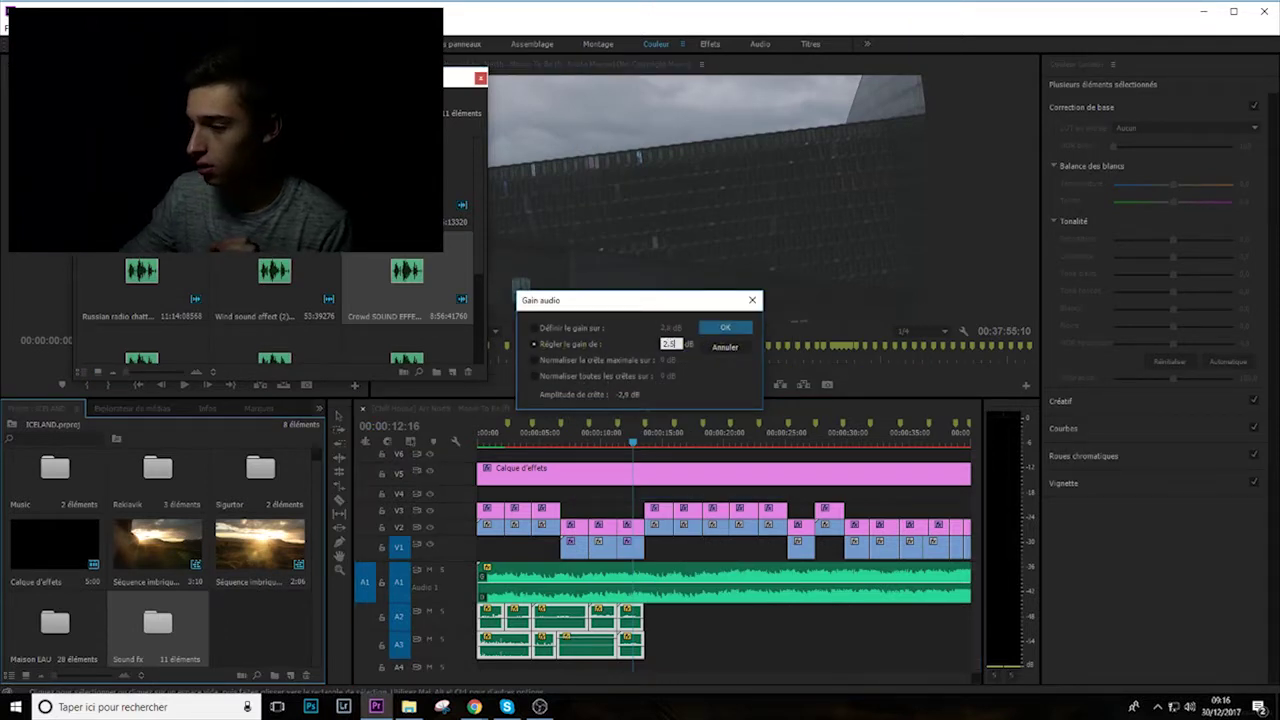
key(Return)
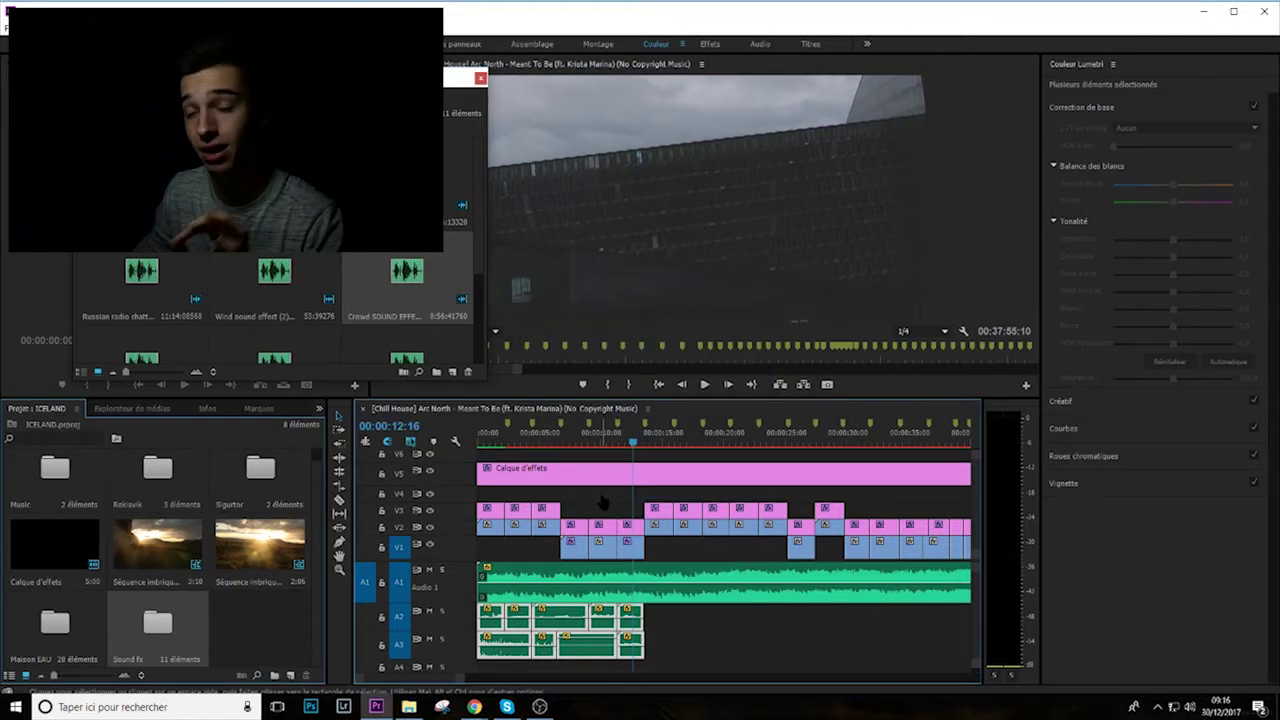
click(647, 440)
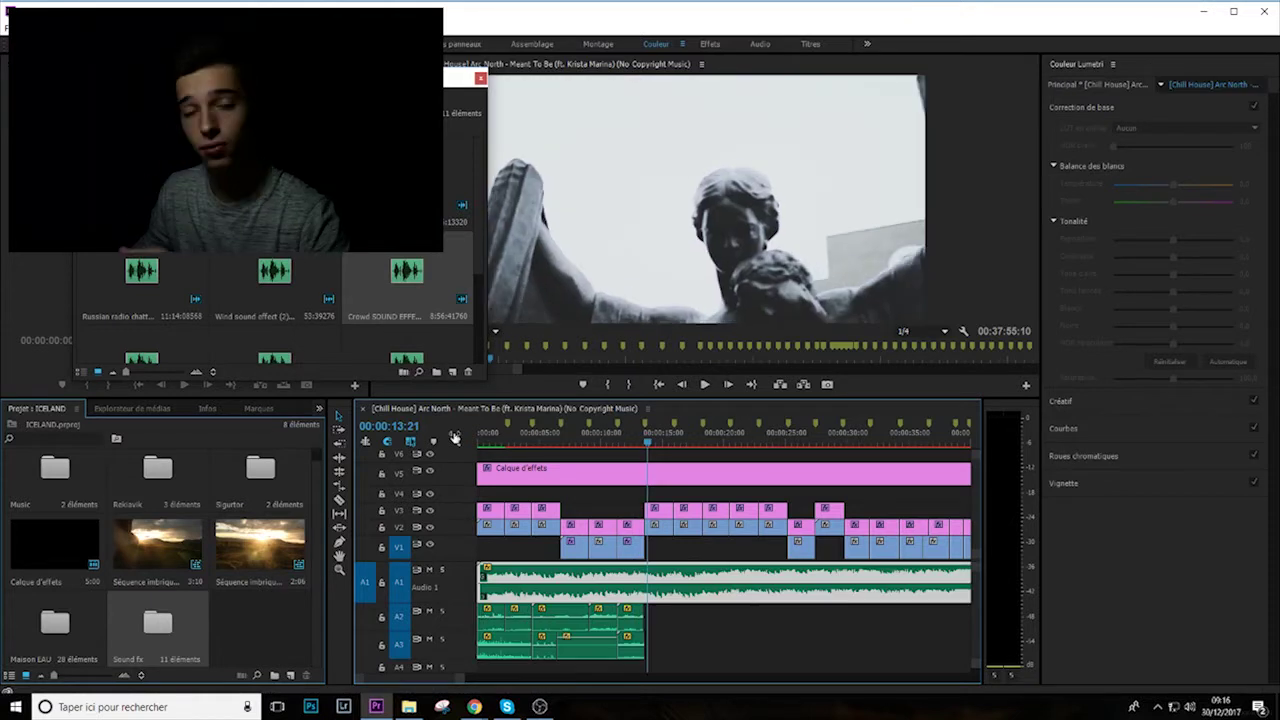